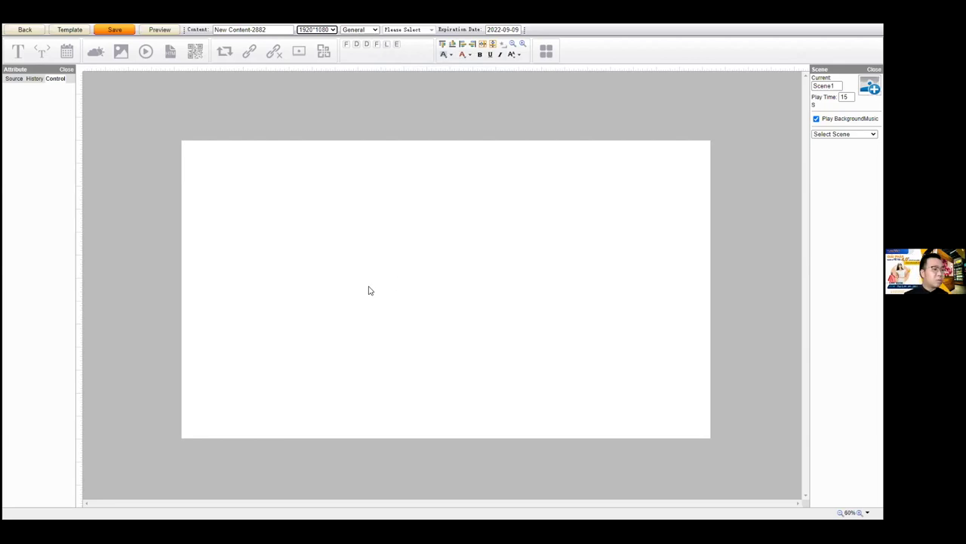
Insert the LIVESTREAM-Banle layout image as a full-screen background for the scene.
left_click(121, 50)
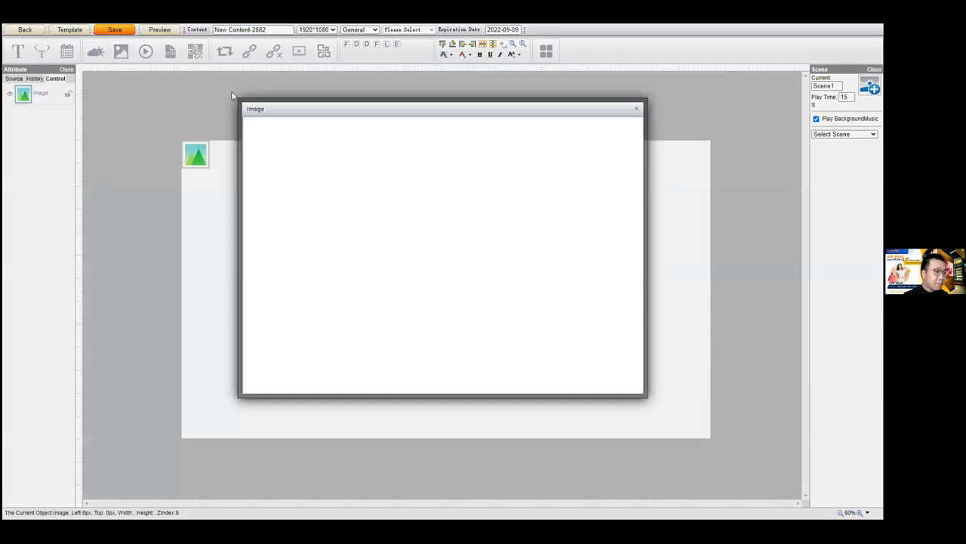
left_click(410, 177)
left_click(422, 215)
left_click(568, 249)
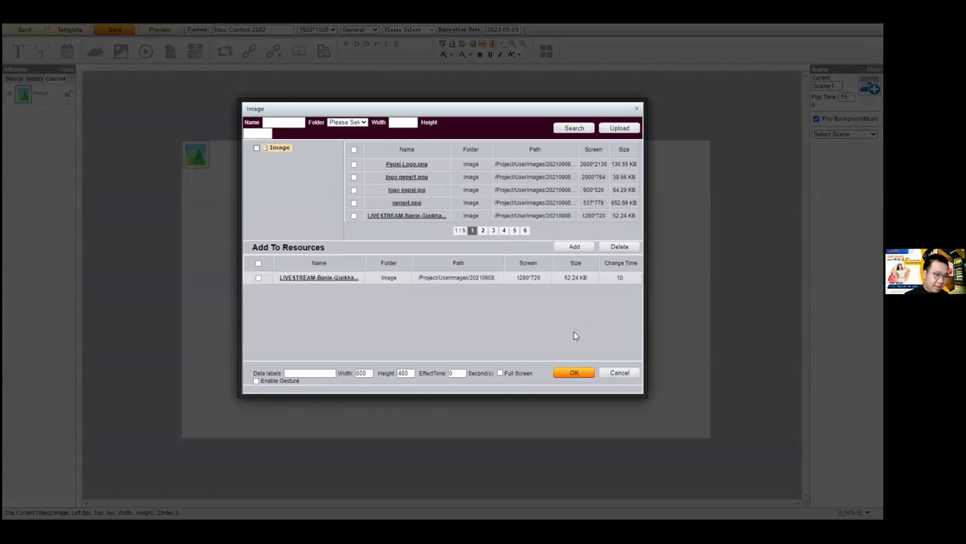
left_click(502, 373)
left_click(564, 376)
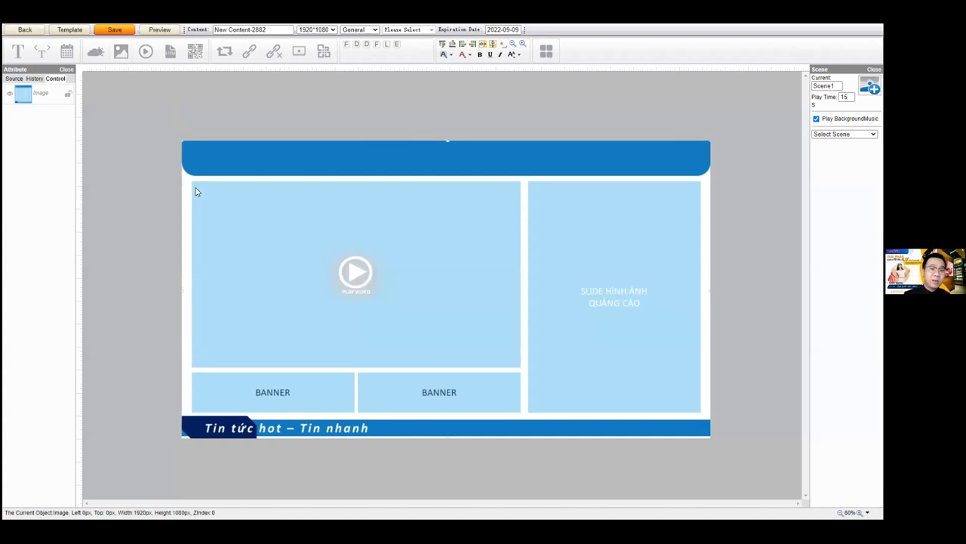
Start a new image object and add pepsi4.png to its resources.
left_click(123, 52)
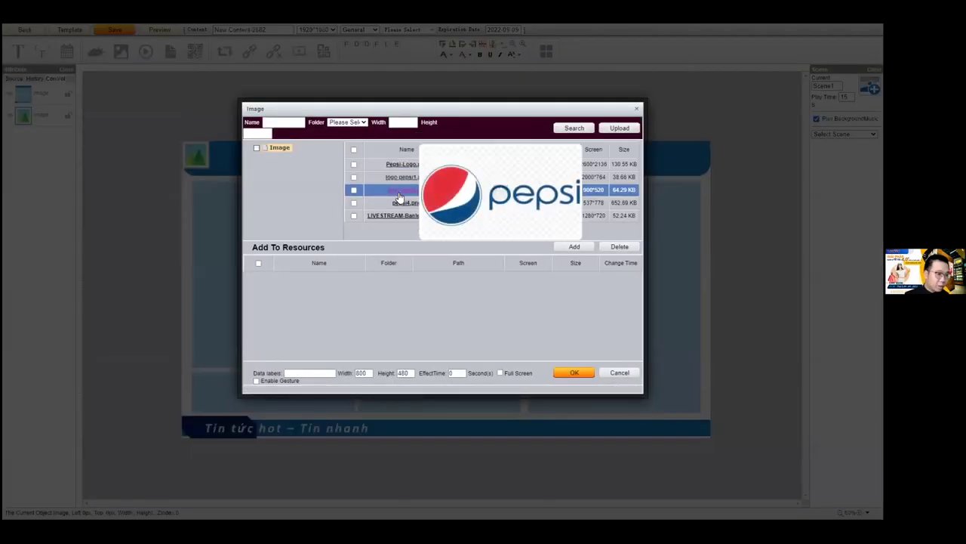
mouse_move(405, 210)
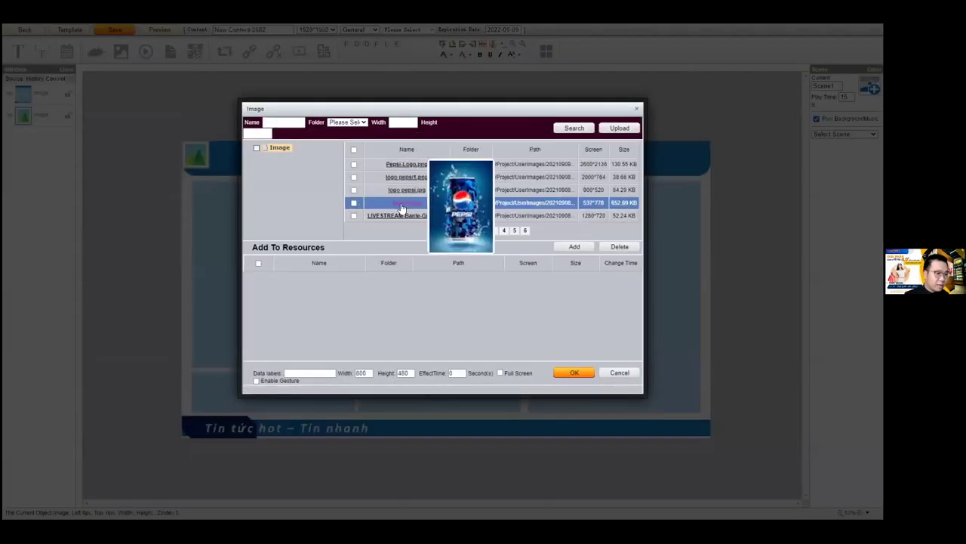
left_click(401, 209)
left_click(573, 249)
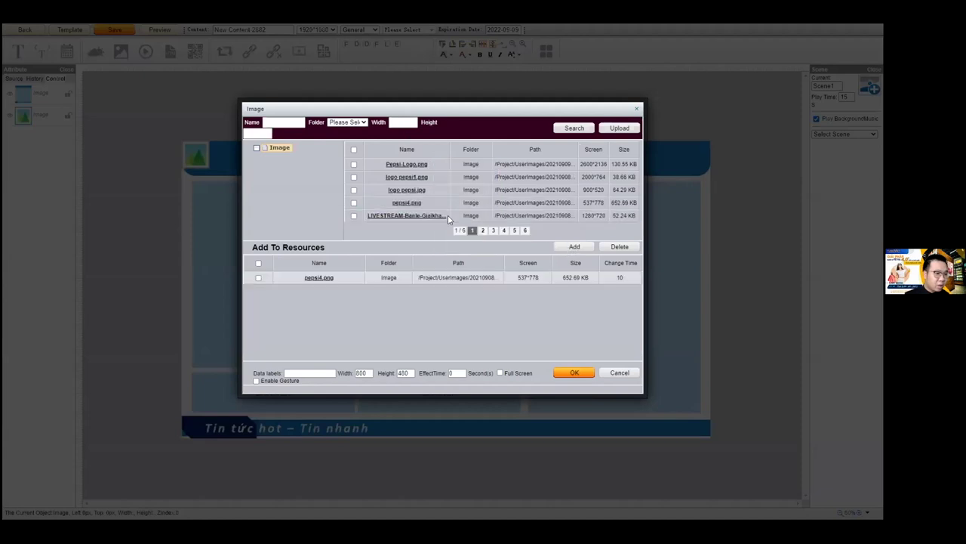
Add pepsi3.jpg and pepsi5.jpg to the same image object's resources and insert the slideshow.
mouse_move(413, 165)
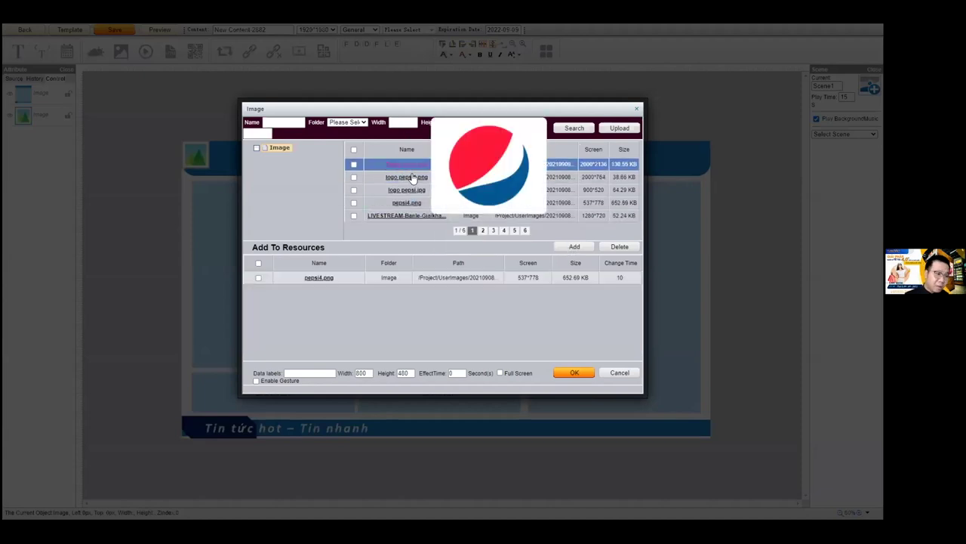
mouse_move(412, 216)
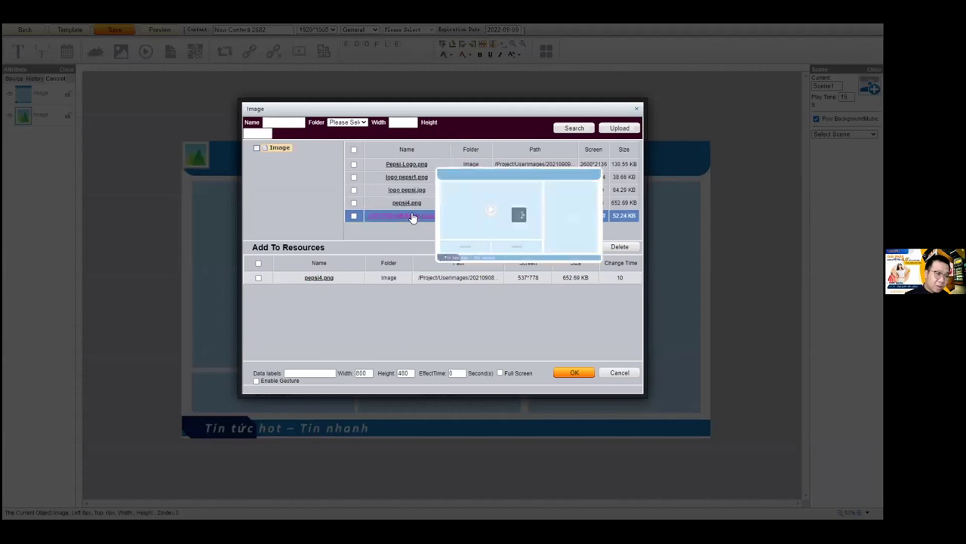
left_click(484, 230)
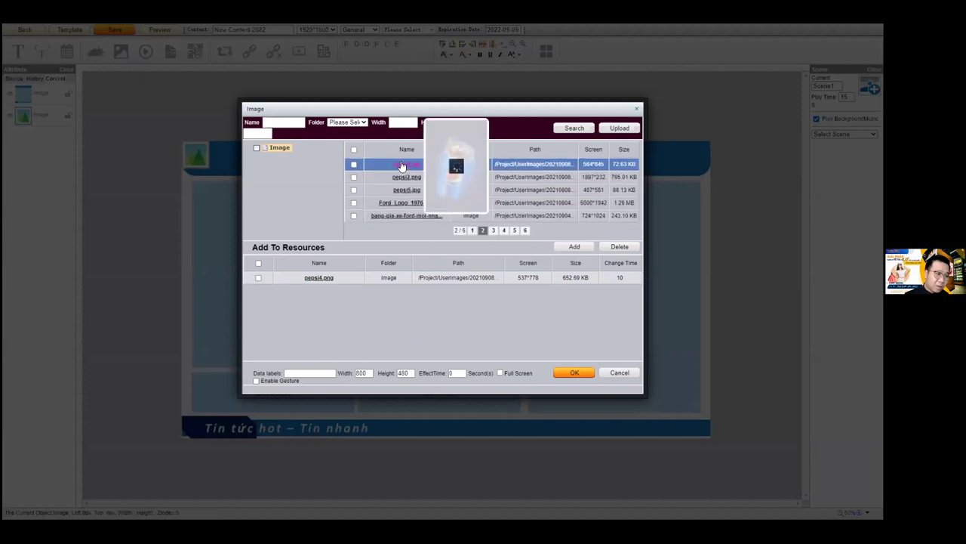
left_click(354, 164)
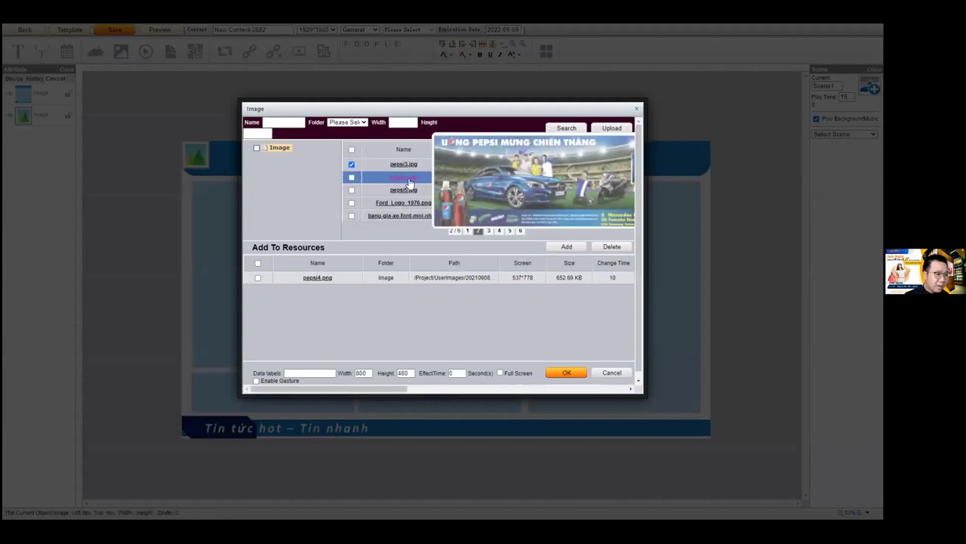
left_click(354, 189)
left_click(580, 248)
left_click(570, 373)
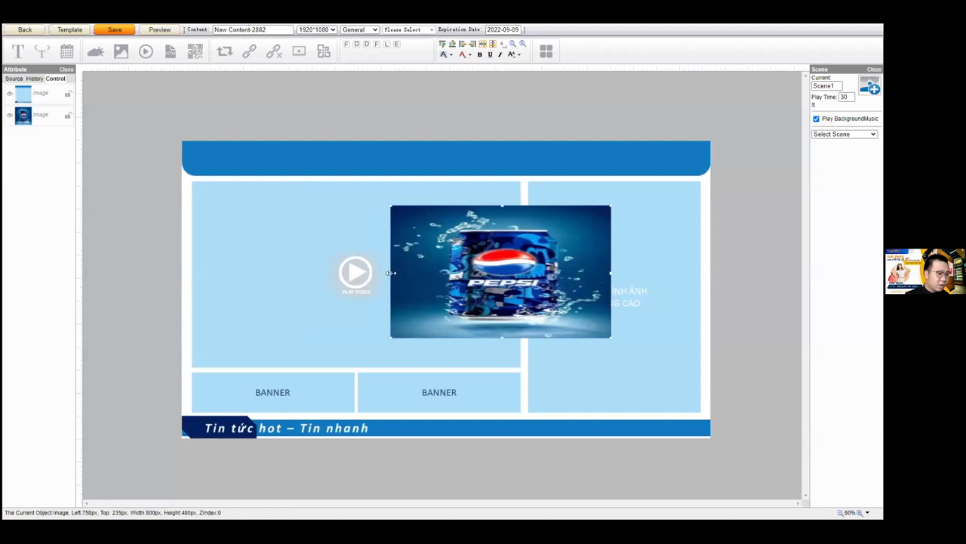
Resize and position the Pepsi can slideshow to fill the tall advertising-image area beside the video area.
left_click_drag(392, 272, 467, 273)
left_click_drag(589, 272, 650, 248)
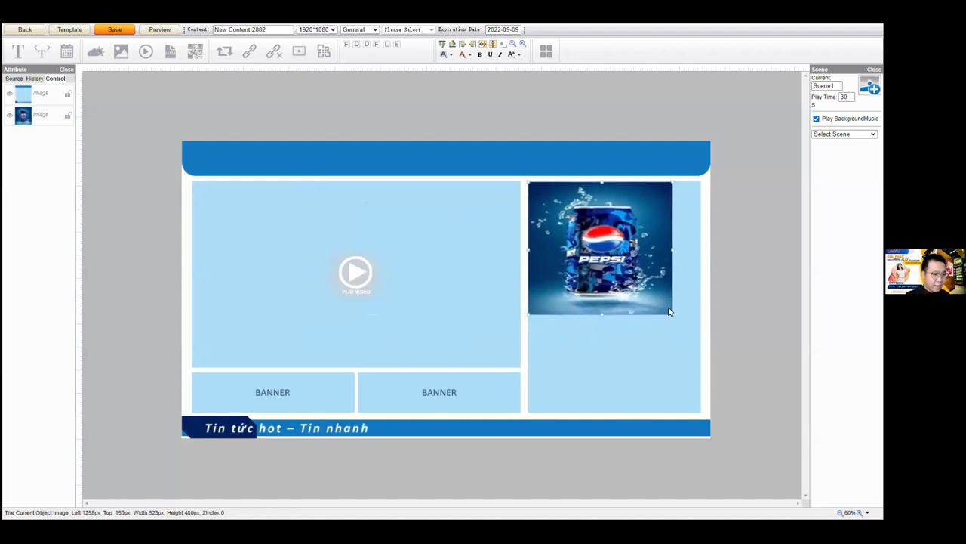
left_click_drag(669, 311, 711, 465)
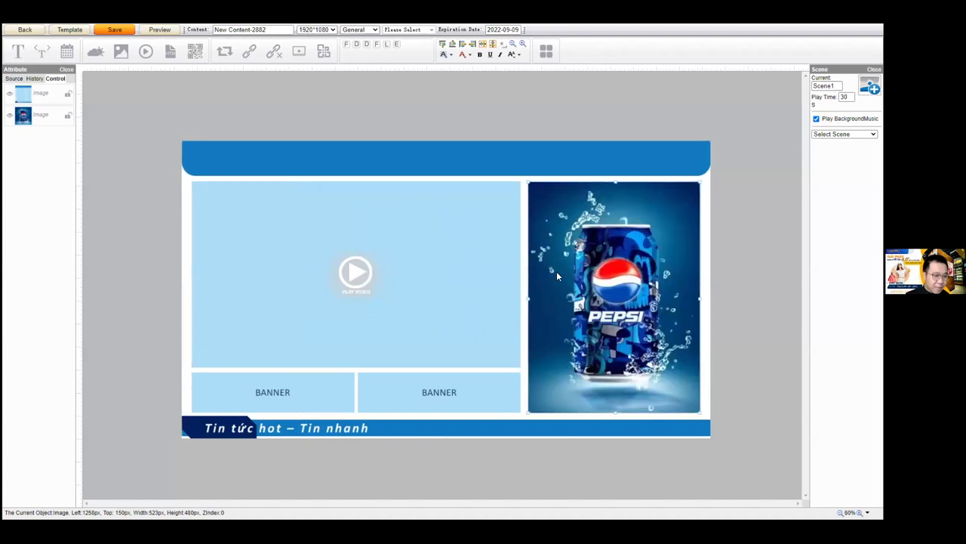
Insert the video "KHÔNG GÌ CẢN BƯỚC BA..." and fit it over the large Play Video area.
left_click(145, 50)
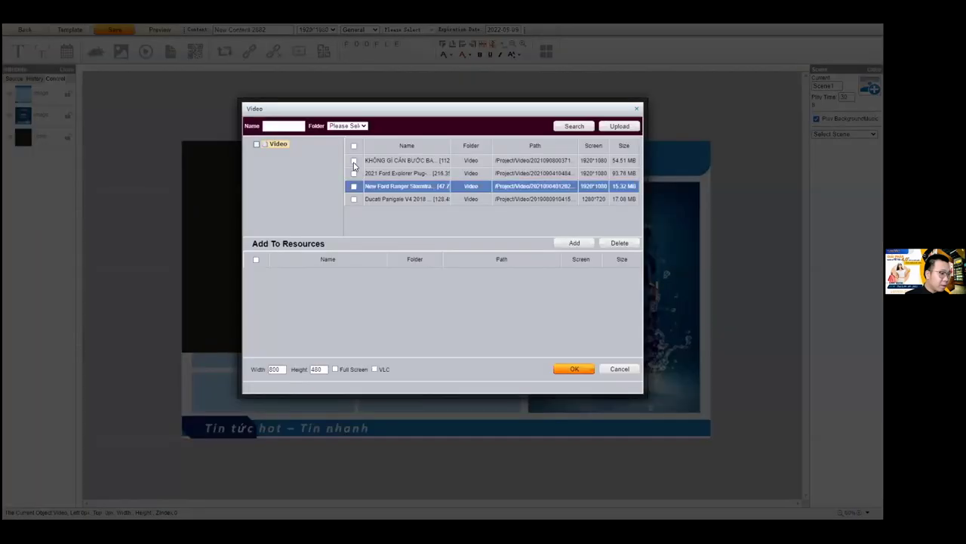
left_click(354, 161)
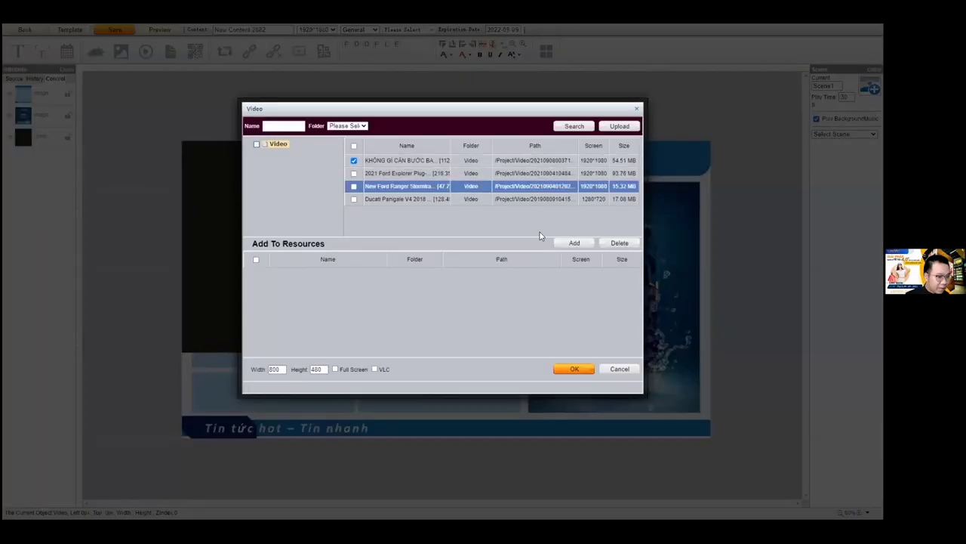
left_click(576, 243)
left_click(577, 368)
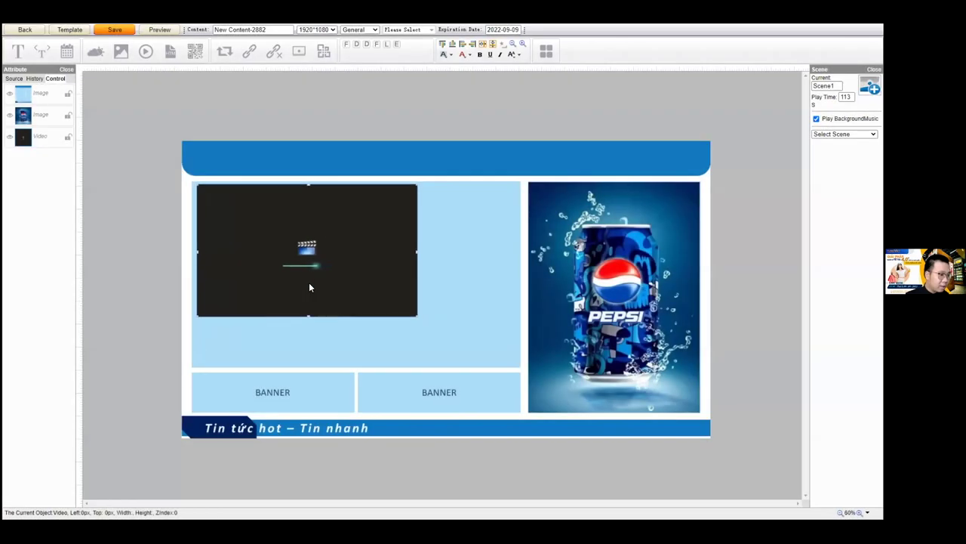
left_click_drag(308, 286, 304, 278)
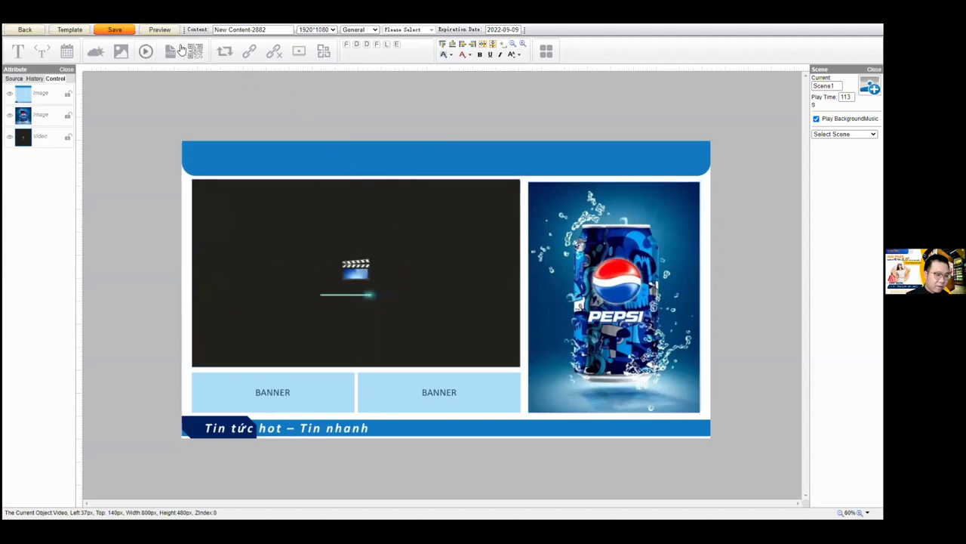
Insert pepsi2.png as a new image object.
left_click(121, 51)
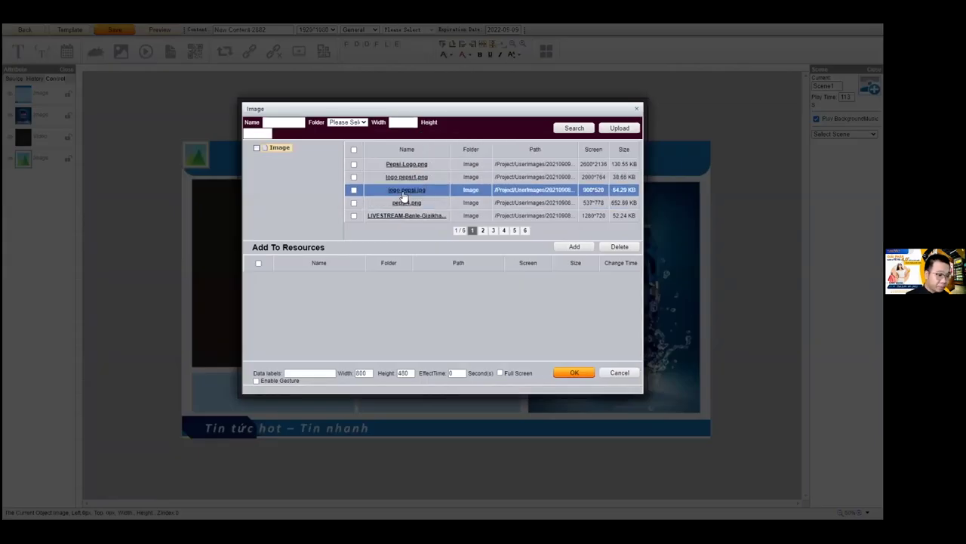
left_click(483, 230)
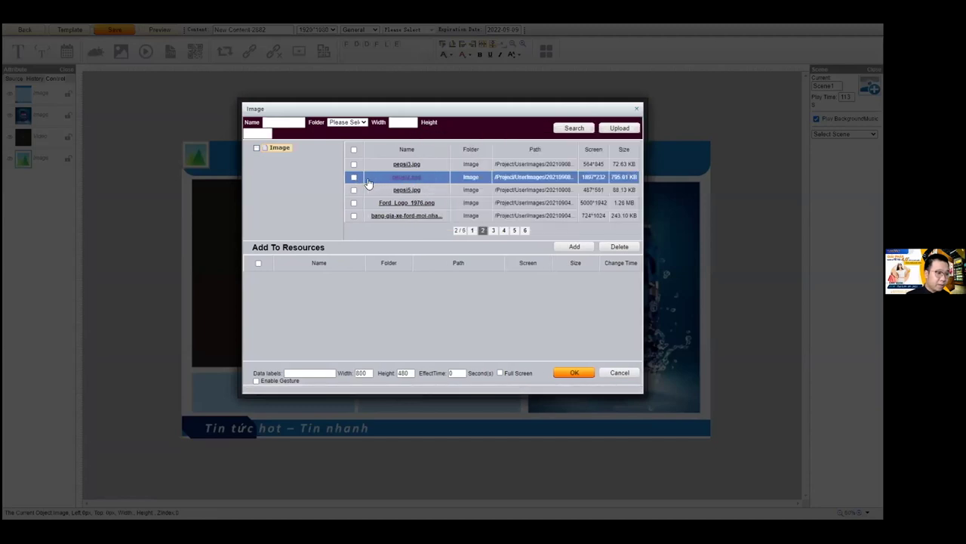
left_click(352, 178)
left_click(572, 248)
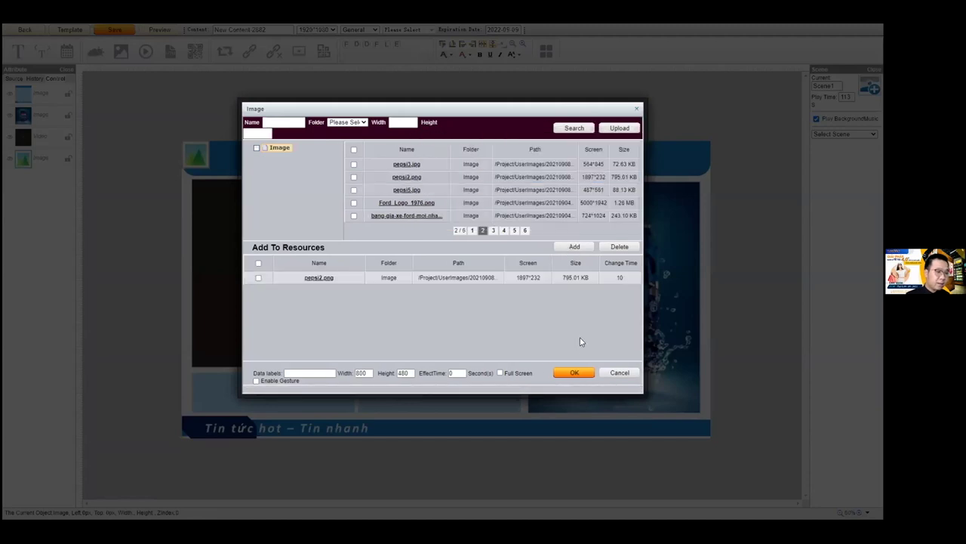
left_click(580, 373)
Resize and position the pepsi2.png banner to cover both BANNER areas below the video.
left_click_drag(294, 149, 327, 273)
left_click_drag(332, 309, 302, 370)
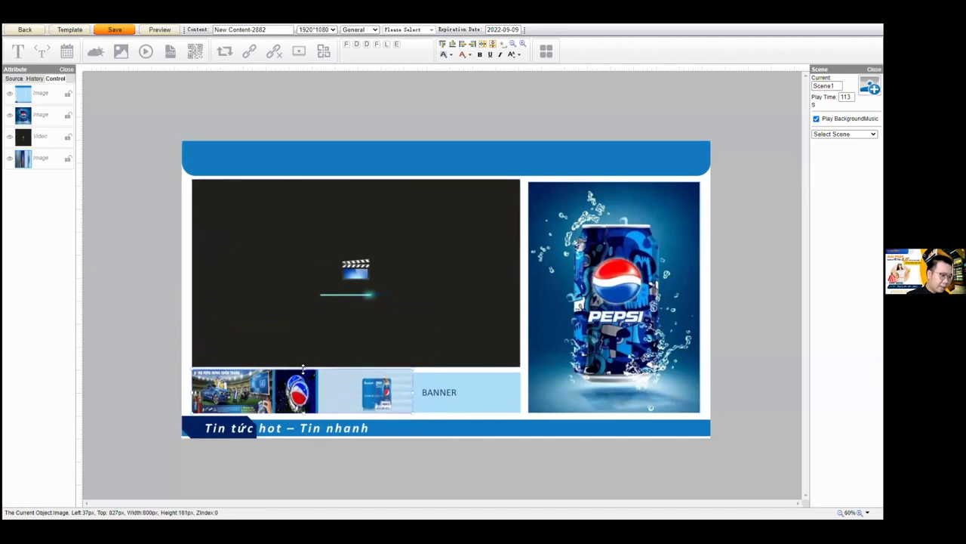
left_click_drag(303, 366, 307, 371)
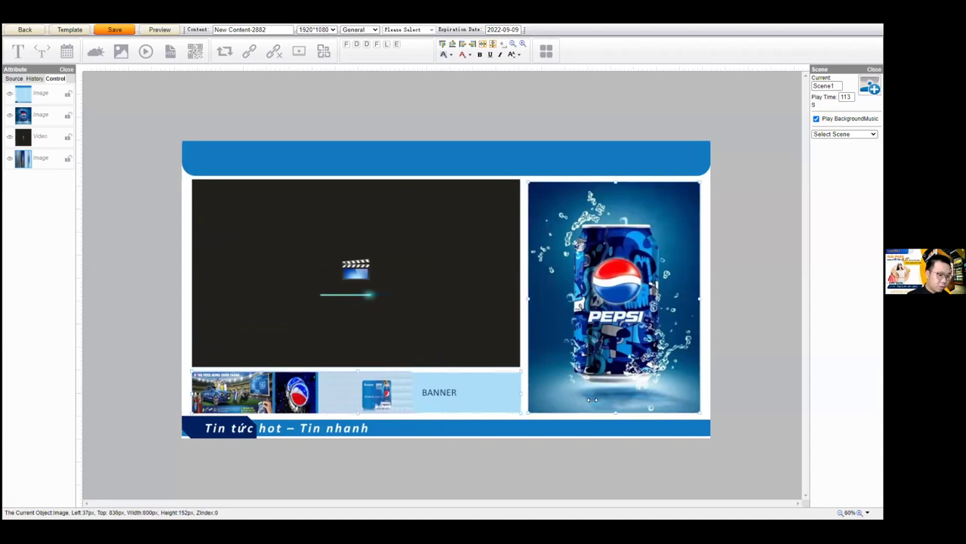
left_click(344, 154)
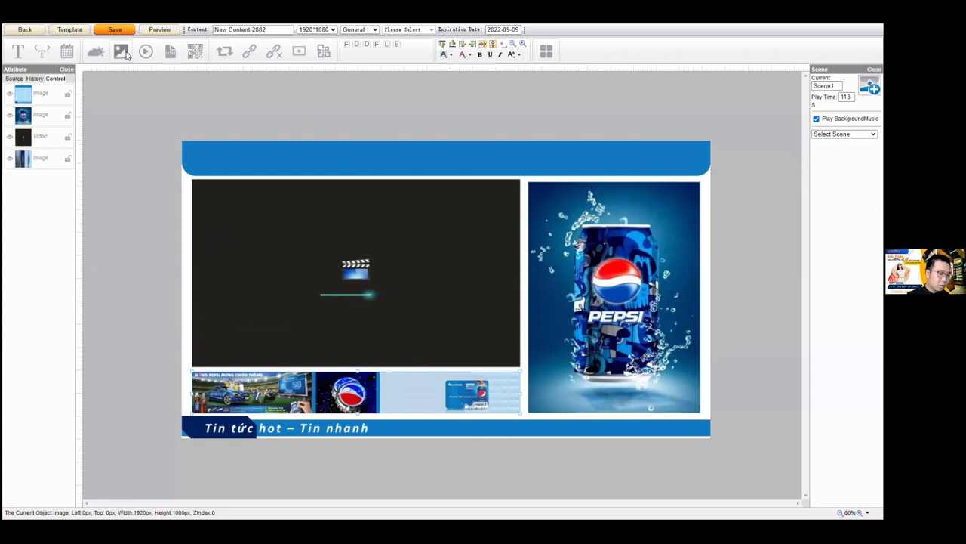
Insert Pepsi-Logo.png as a new image object.
double_click(417, 176)
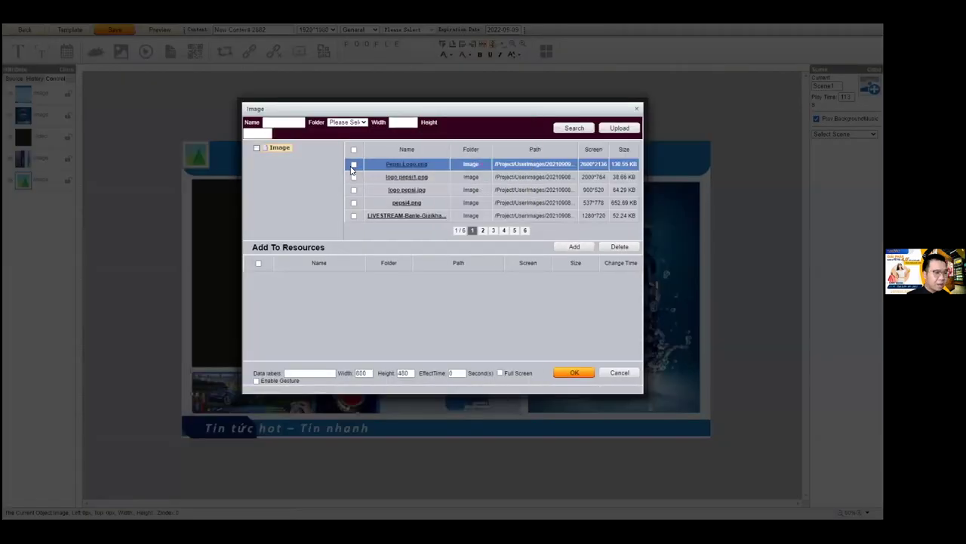
left_click(572, 247)
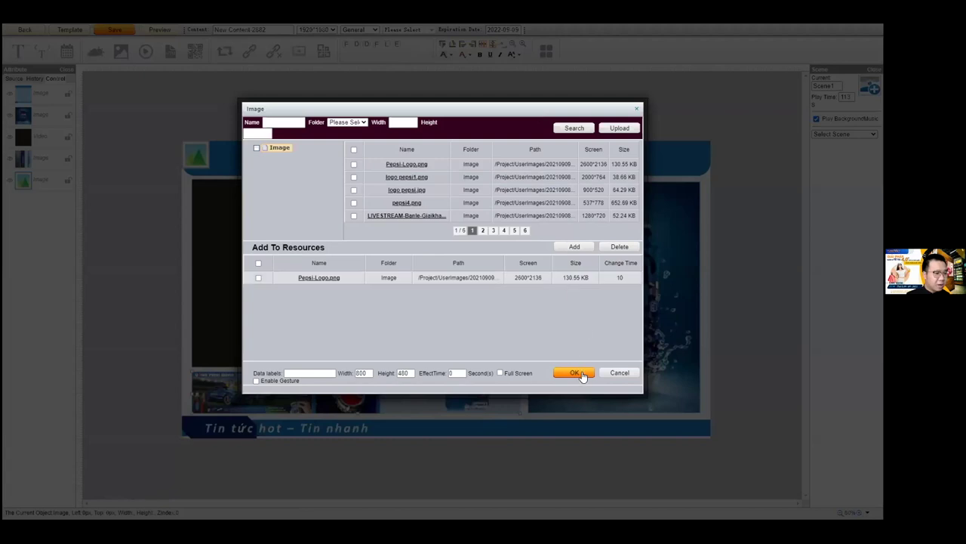
left_click(580, 373)
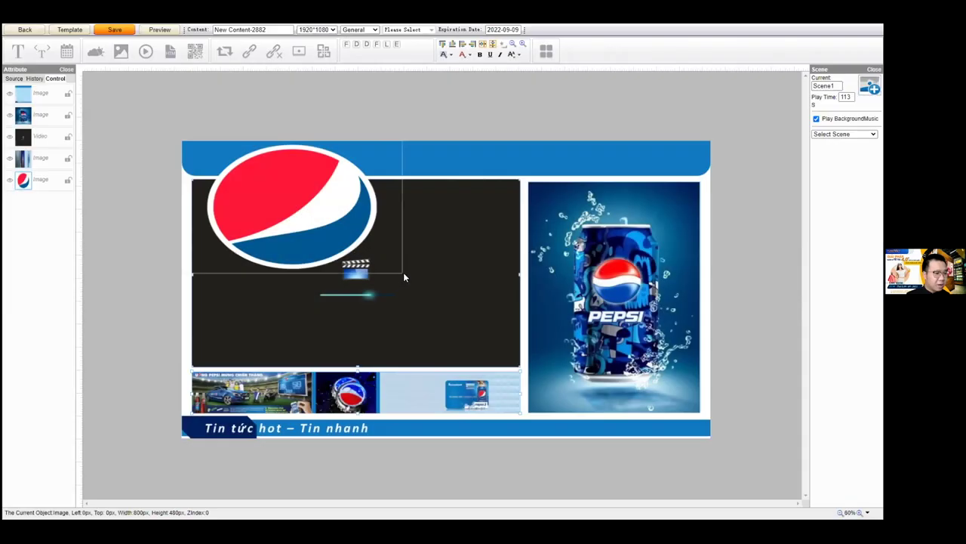
Shrink the Pepsi logo to fit inside the left end of the blue header bar.
left_click(399, 273)
left_click_drag(400, 273, 192, 133)
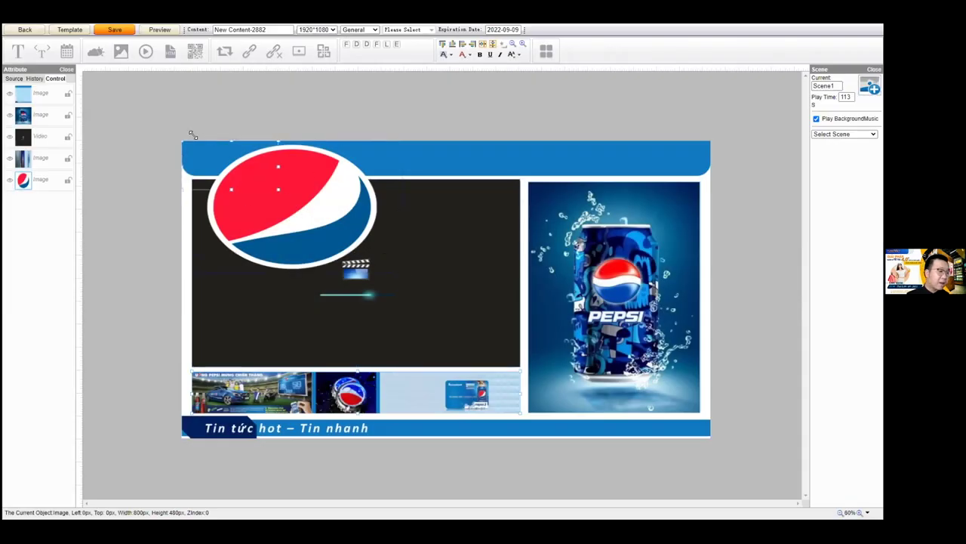
left_click_drag(122, 114, 107, 112)
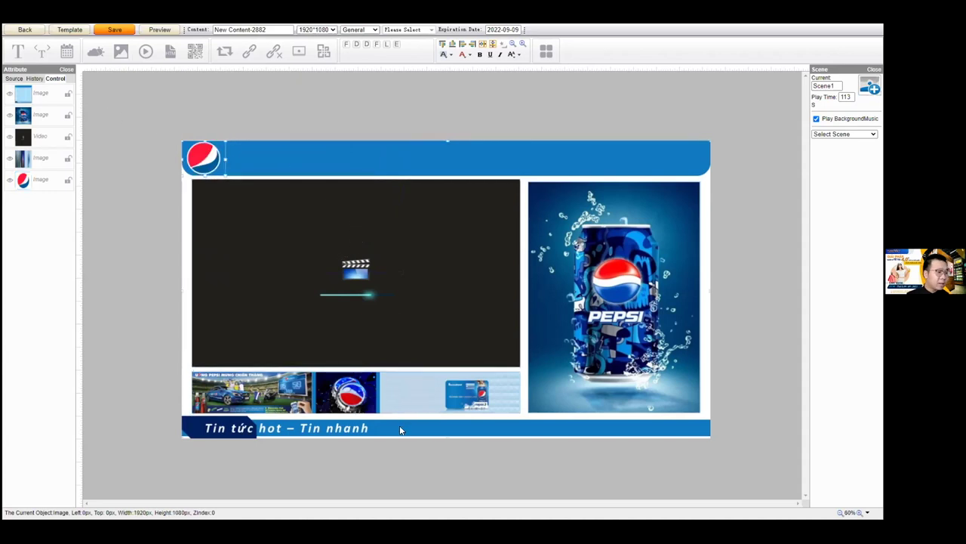
left_click(193, 194)
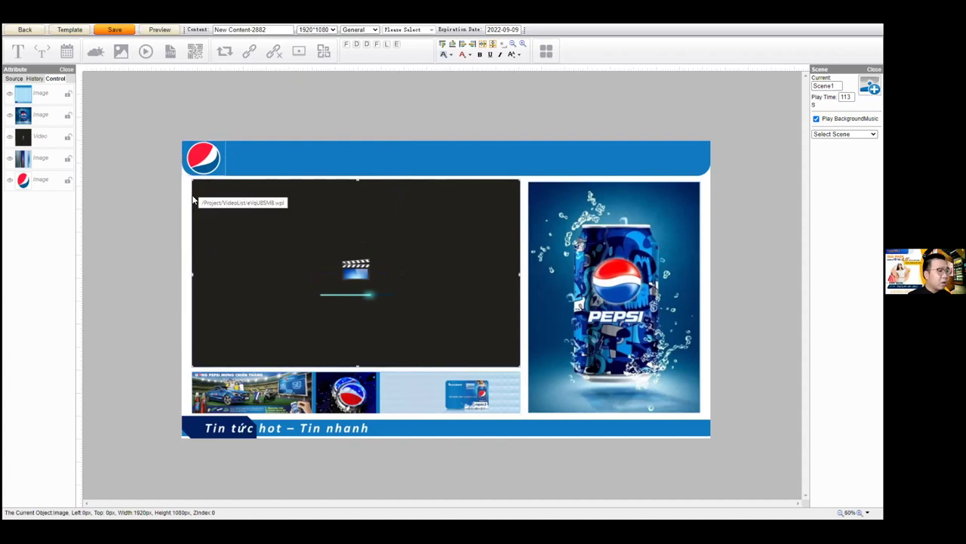
Start a marquee with the pasted text beginning "PEPSICO LÀ MỘT TẬP ĐOÀN THỰC PHẨM" and set its font size to 52px.
left_click(43, 51)
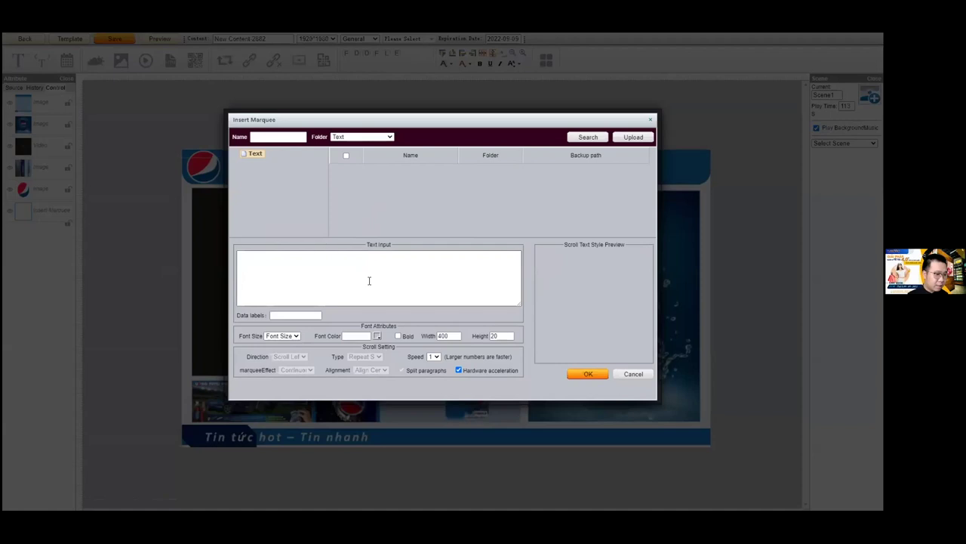
key("ctrl+v")
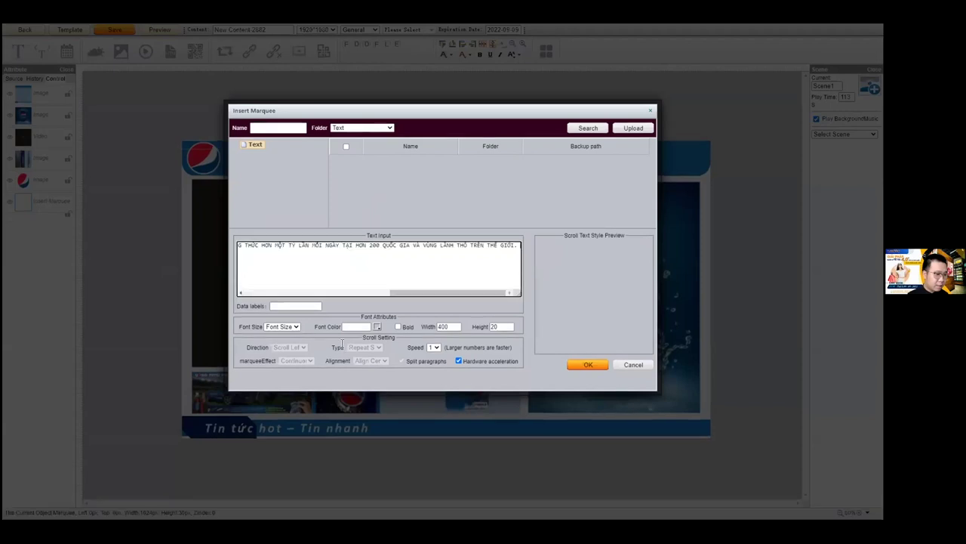
left_click(296, 326)
left_click(274, 285)
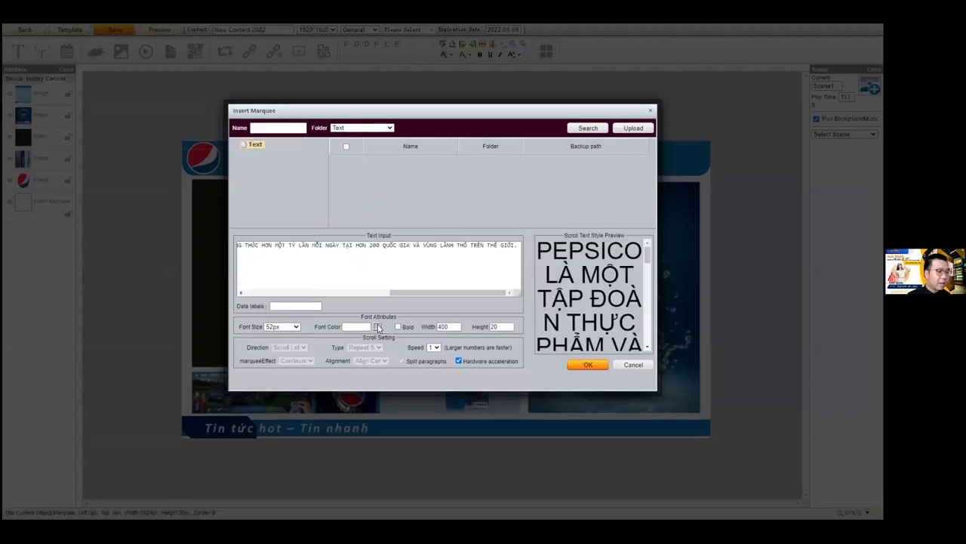
Make the marquee text white (#FFFFFF) and bold, with a scroll speed of 8.
left_click(378, 327)
left_click(412, 271)
left_click(536, 256)
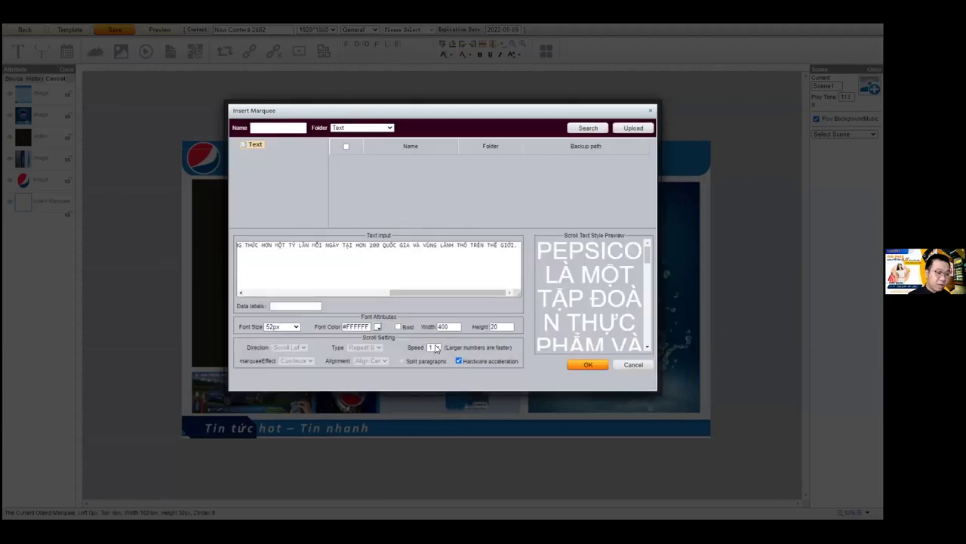
left_click(434, 348)
left_click(436, 461)
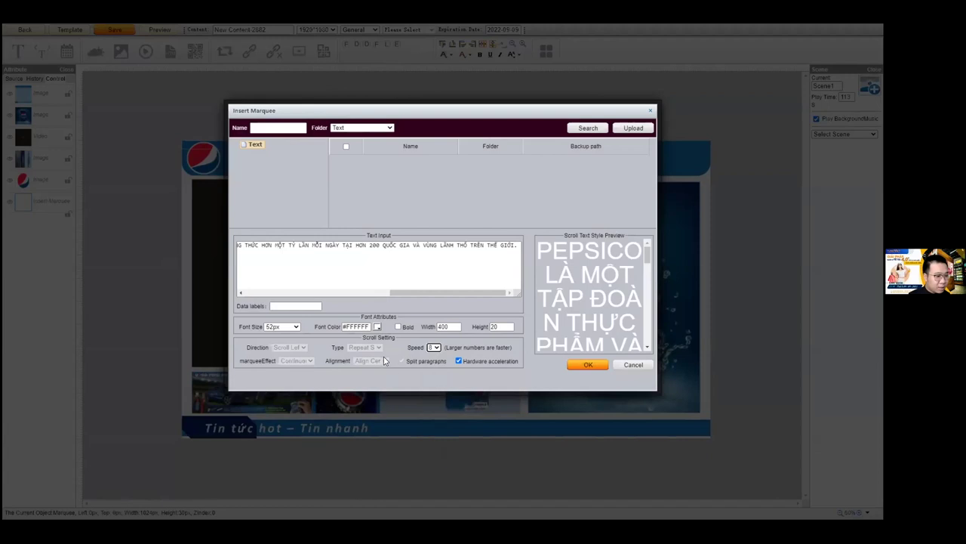
left_click(410, 326)
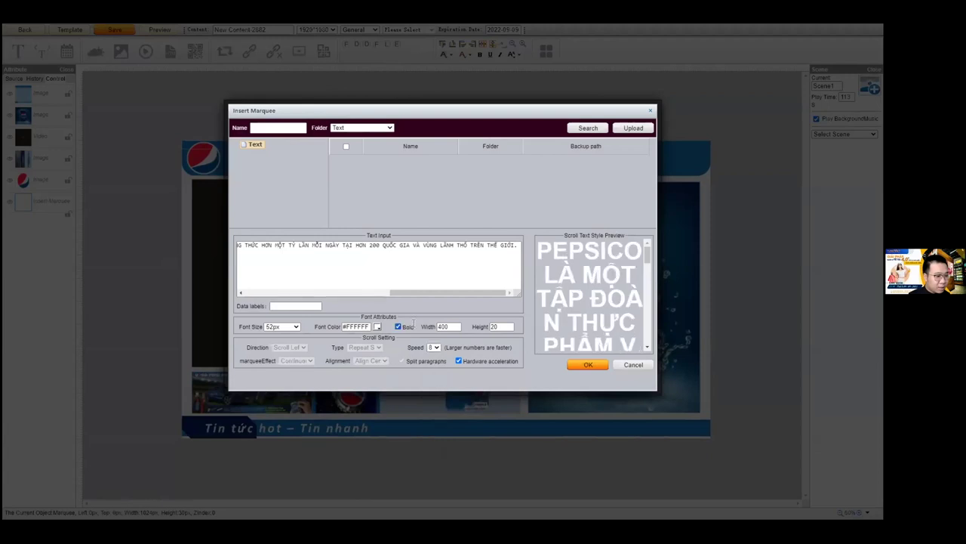
Insert the configured marquee after the "Tin tức hot – Tin nhanh" heading and widen it to the end of the blue footer bar.
left_click(591, 366)
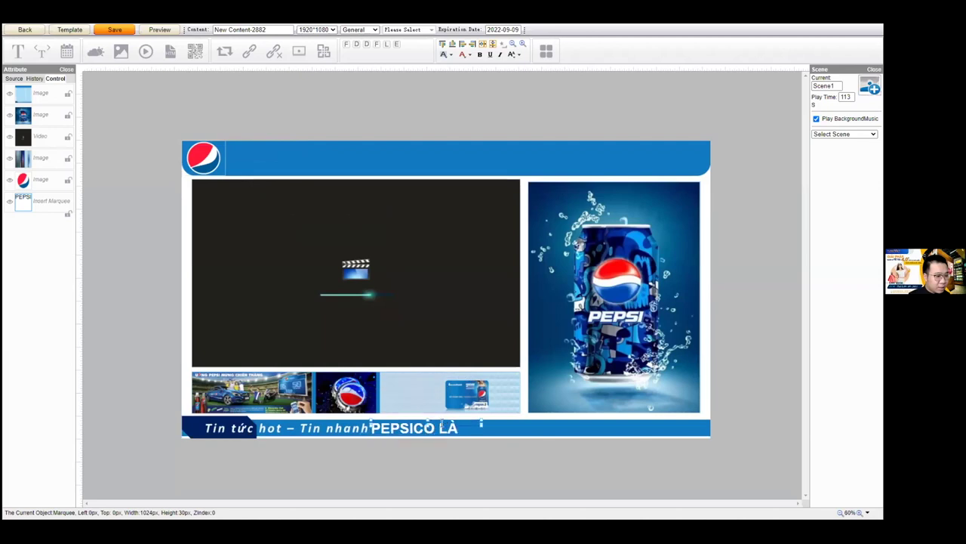
left_click(428, 441)
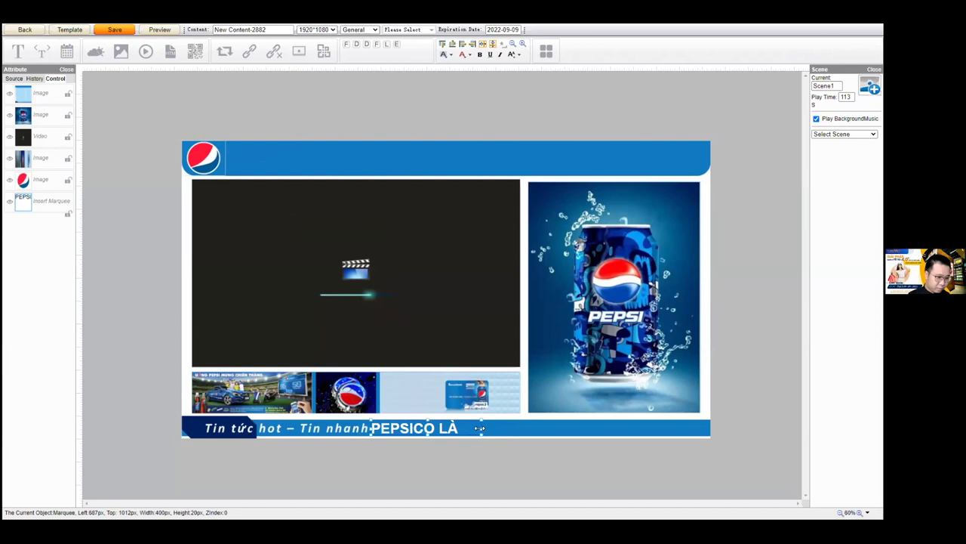
left_click_drag(576, 430, 705, 430)
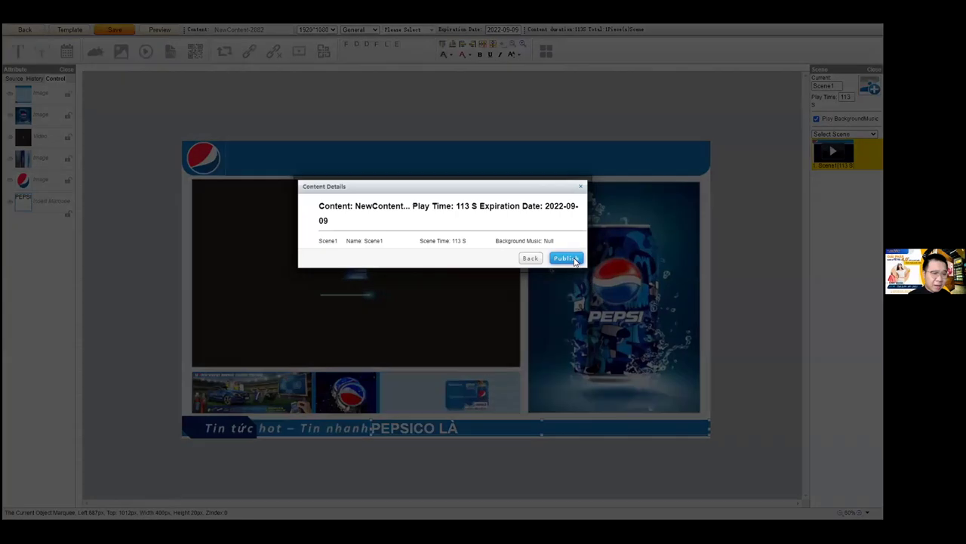
Publish the saved content to the Showroom HCM player in Looping mode with the 2022-09-09 expiration date.
left_click(571, 258)
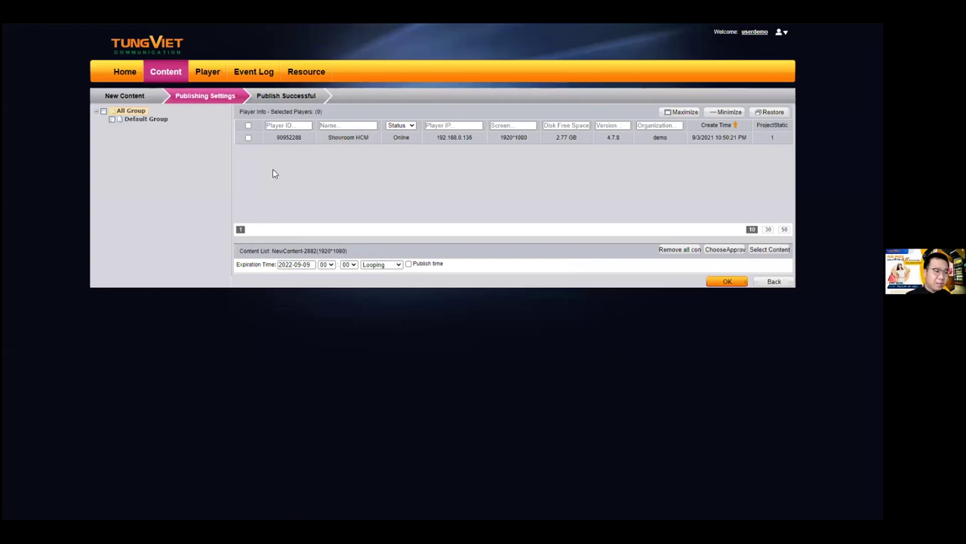
left_click(249, 141)
left_click(249, 139)
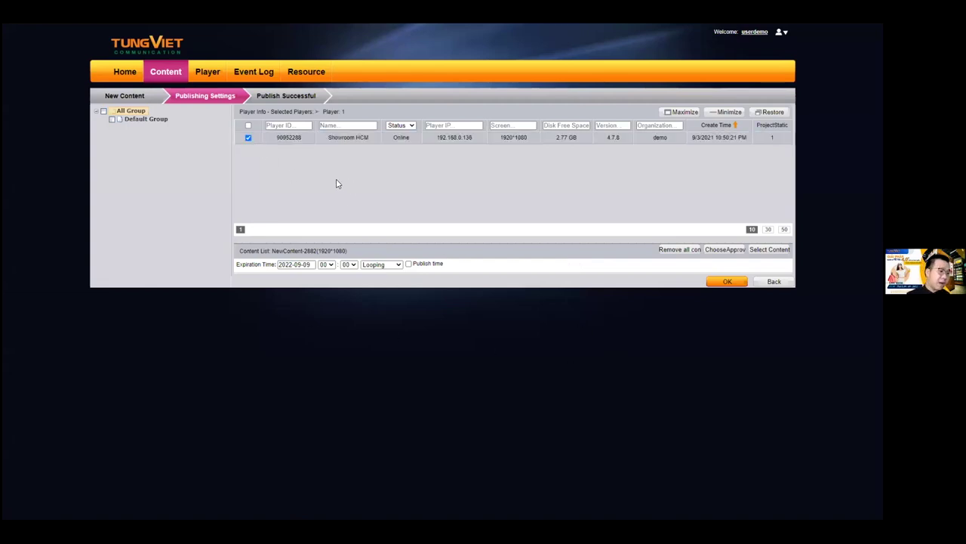
left_click(729, 282)
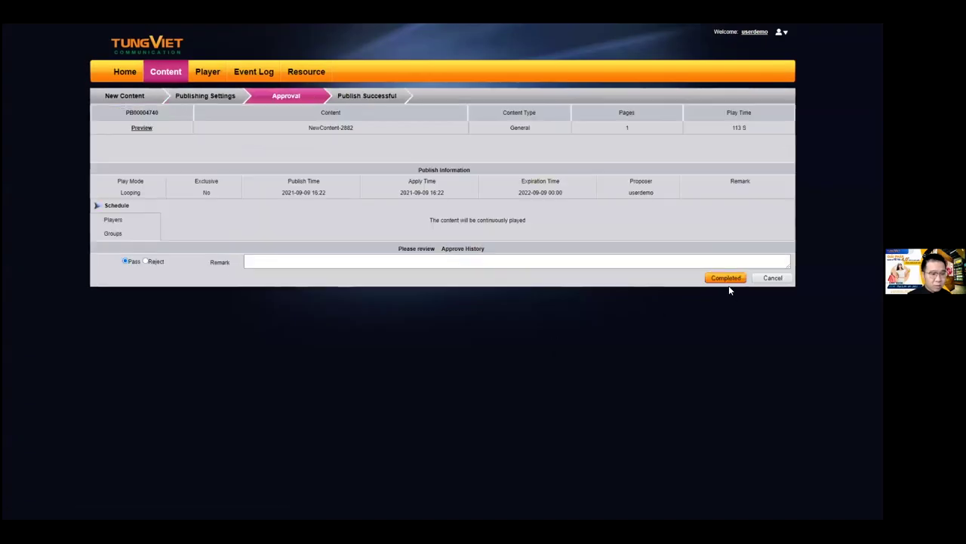
Approve the NewContent-2882 publication with the Pass decision and confirm the approval.
left_click(726, 279)
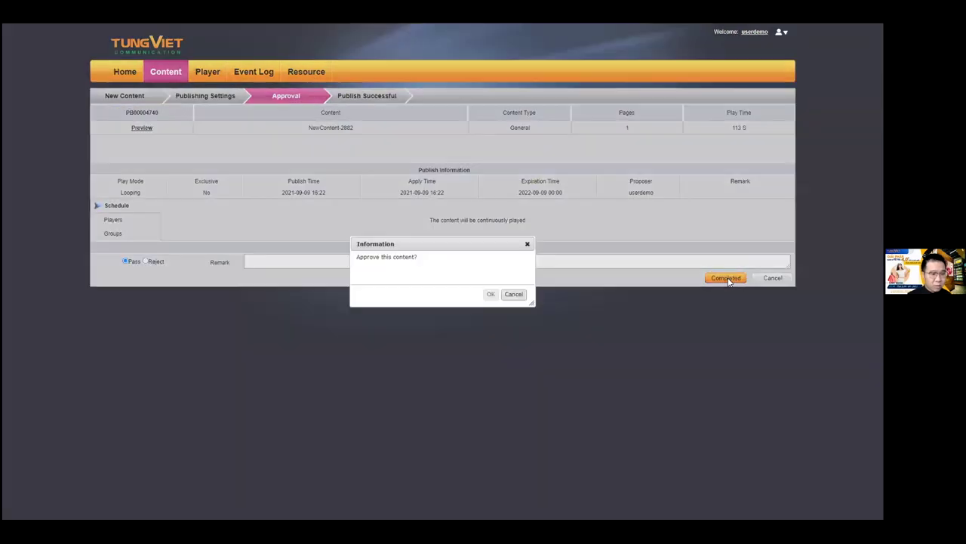
left_click(491, 294)
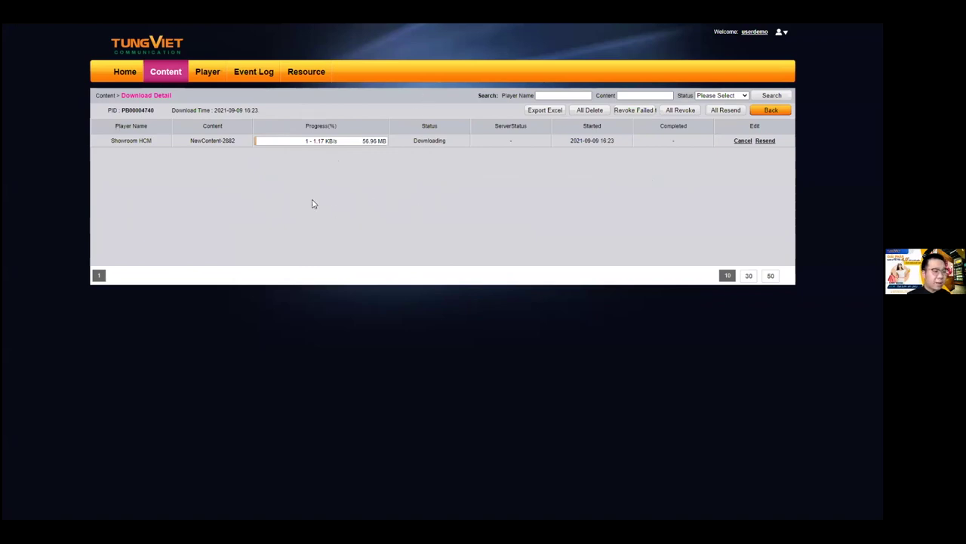
mouse_move(268, 106)
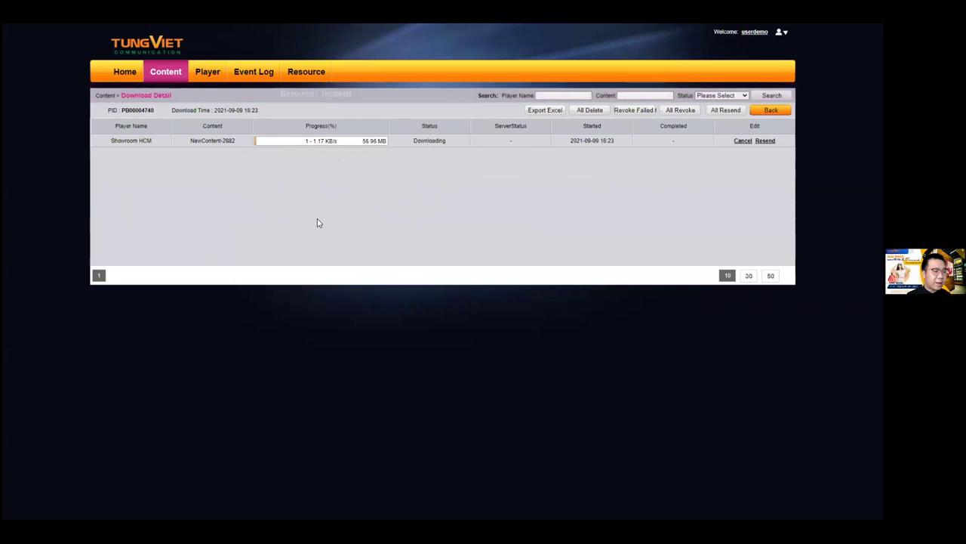